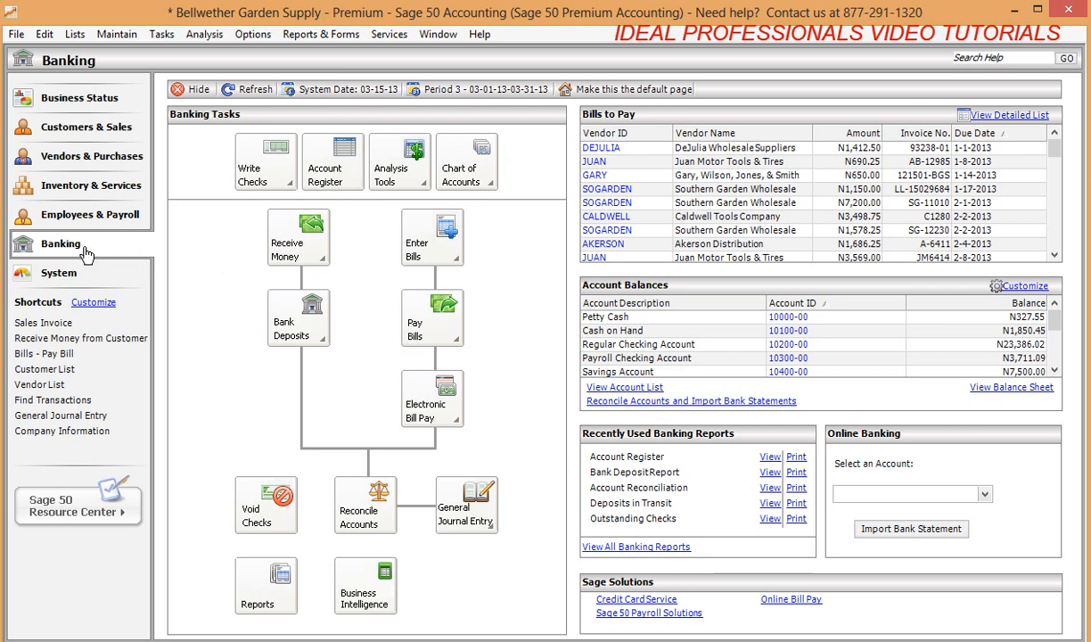
Open the account reconciliation and load the Regular Checking Account to reconcile.
left_click(377, 507)
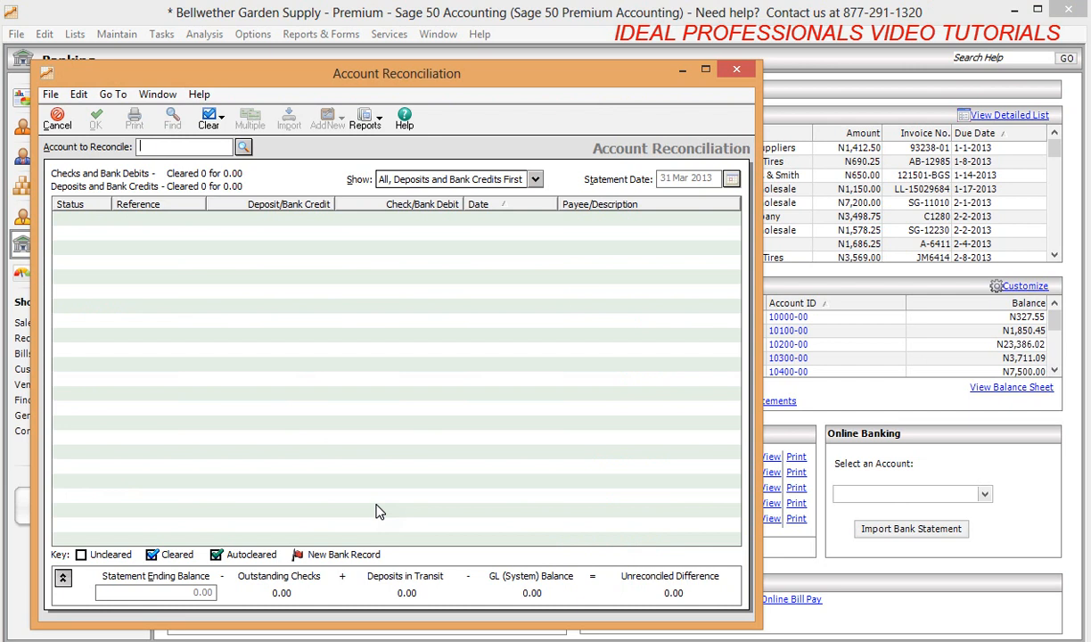
left_click(737, 71)
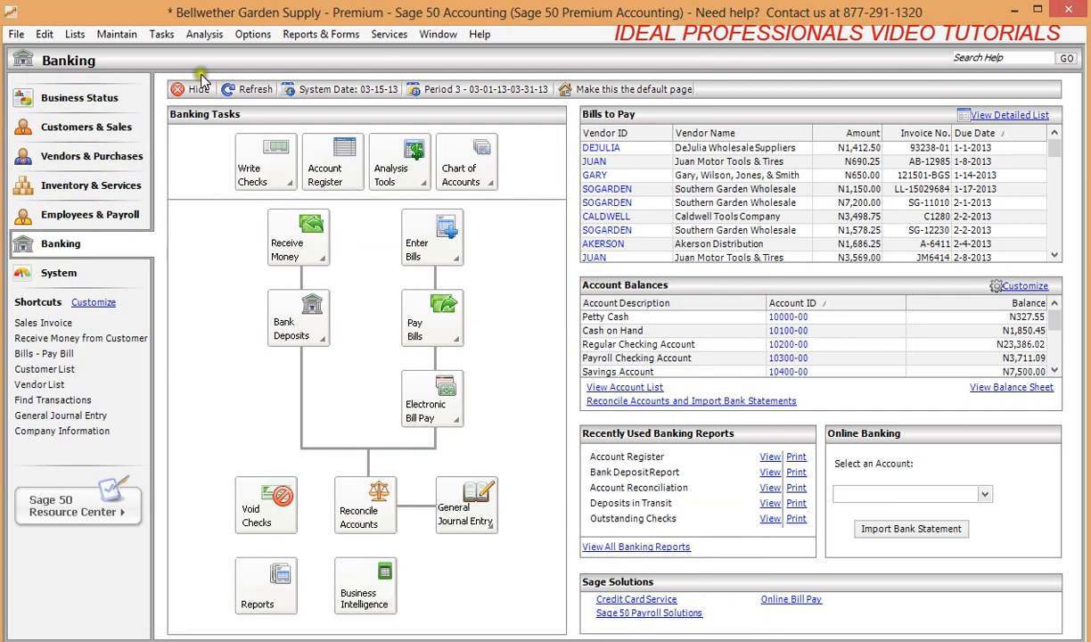
left_click(162, 34)
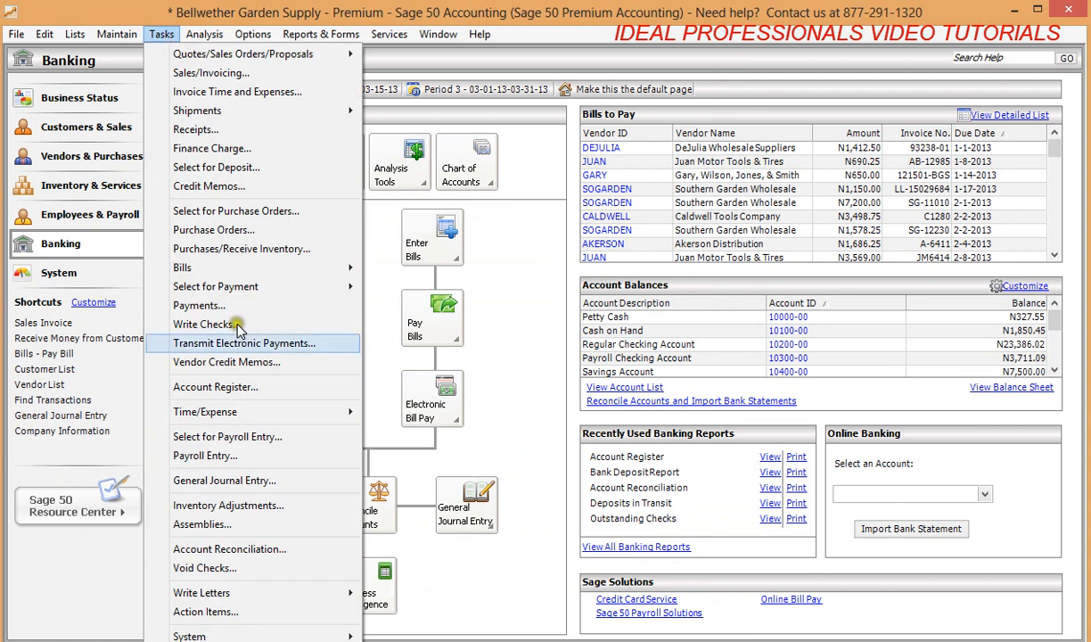
left_click(223, 549)
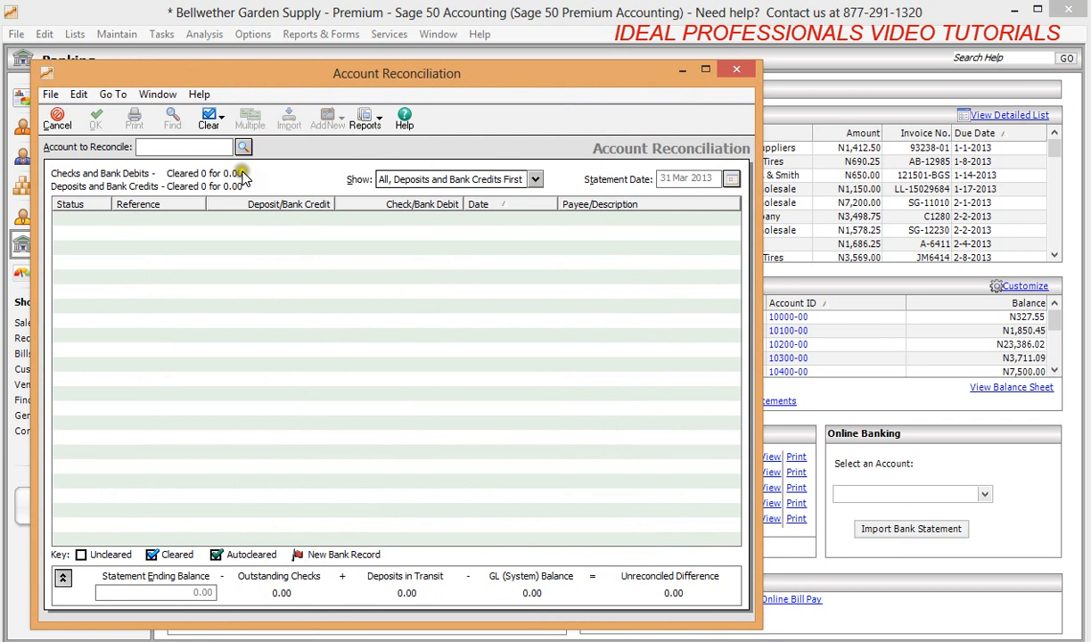
left_click(244, 148)
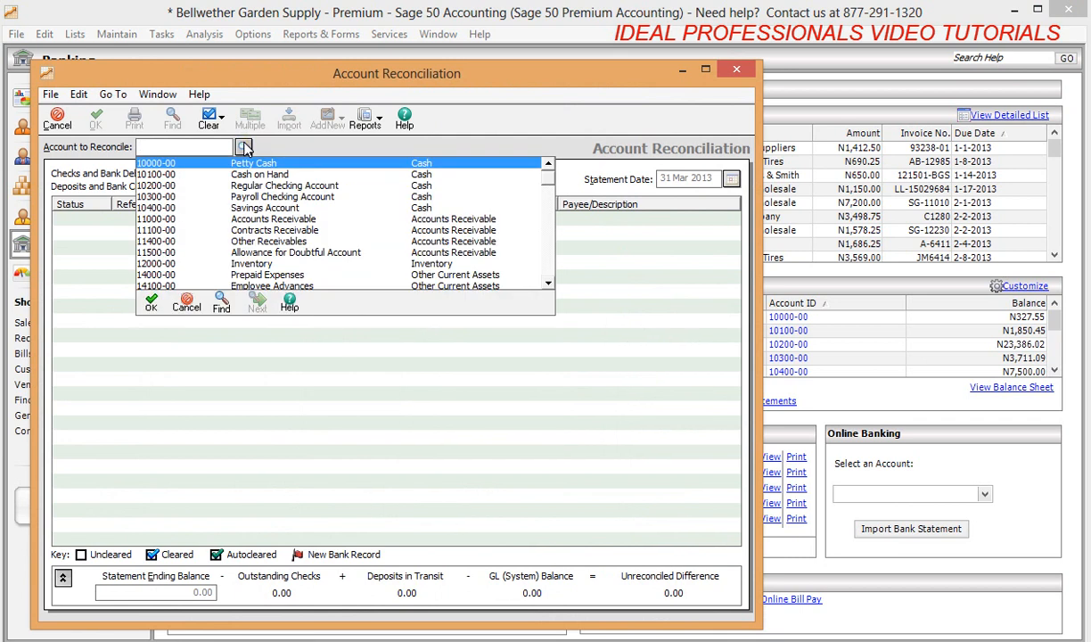
double_click(257, 186)
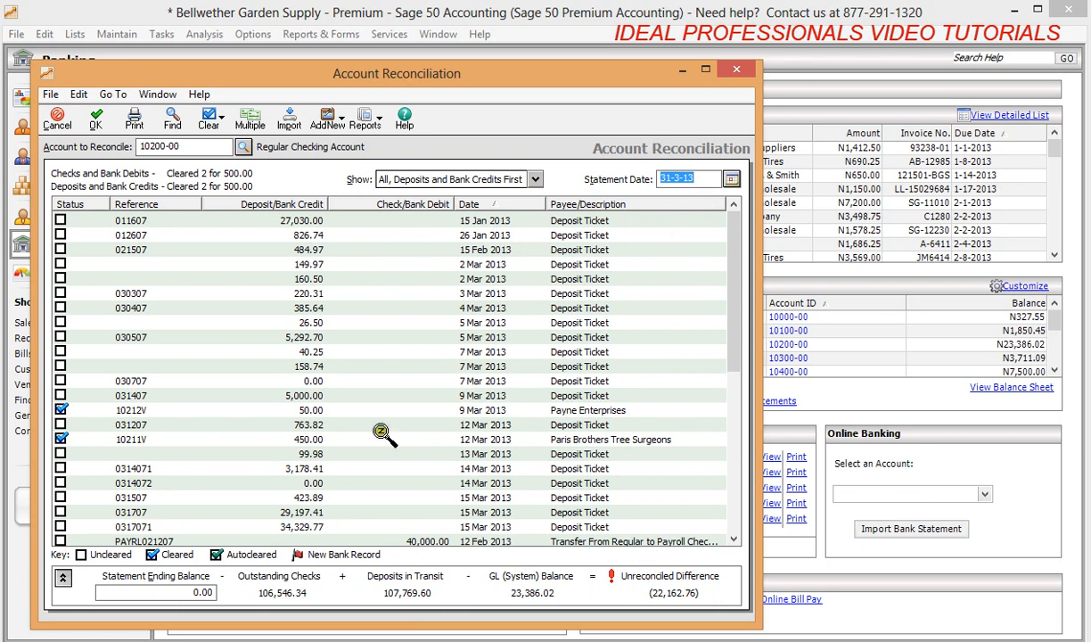
Expand the reconciliation summary details and view the accounts available for interest income.
left_click(63, 579)
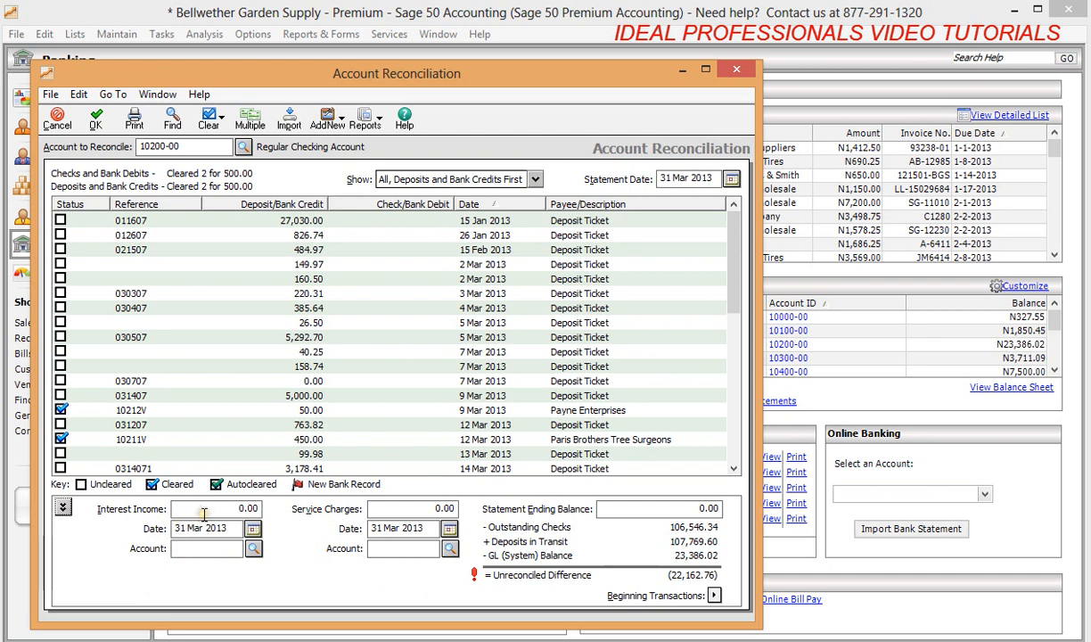
left_click(254, 549)
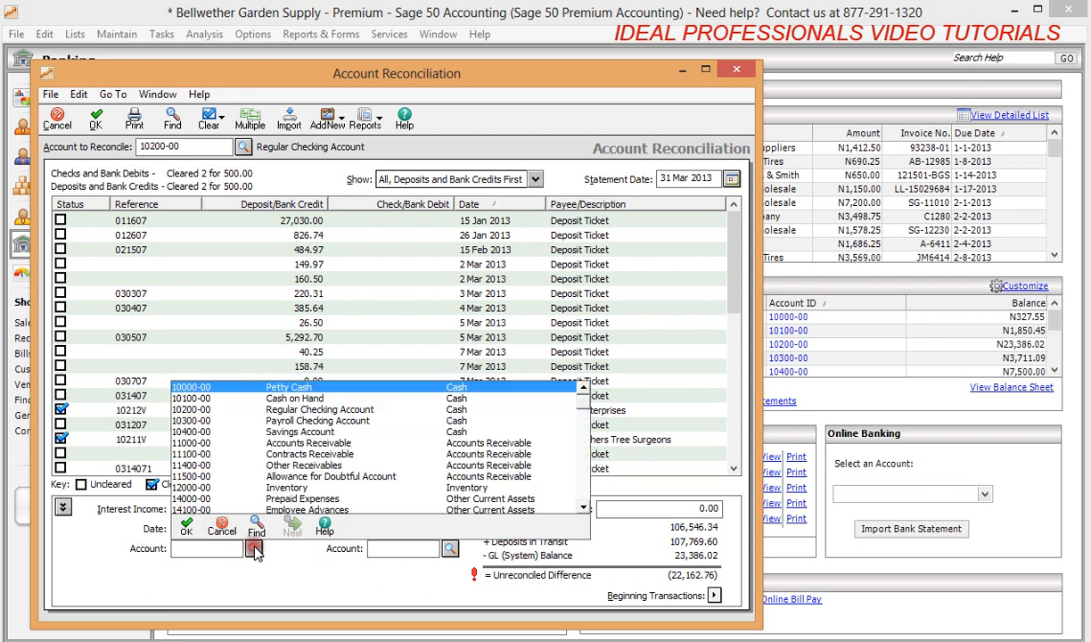
left_click(254, 549)
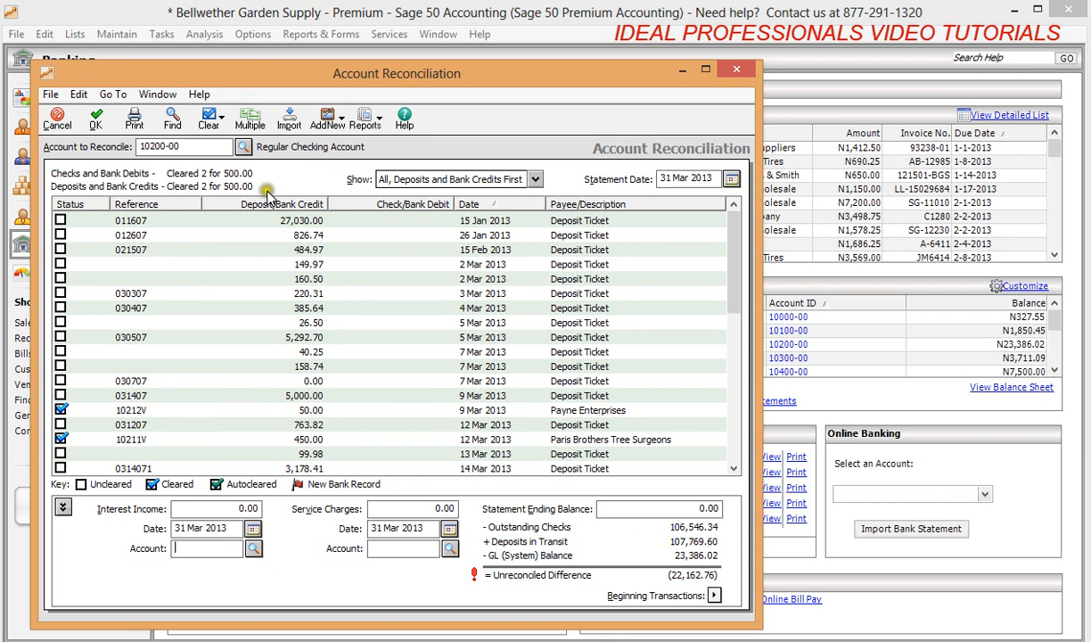
Clear all types of transactions in the reconciliation within the date range 1 Mar 2013 to 31 Mar 2013.
left_click(251, 121)
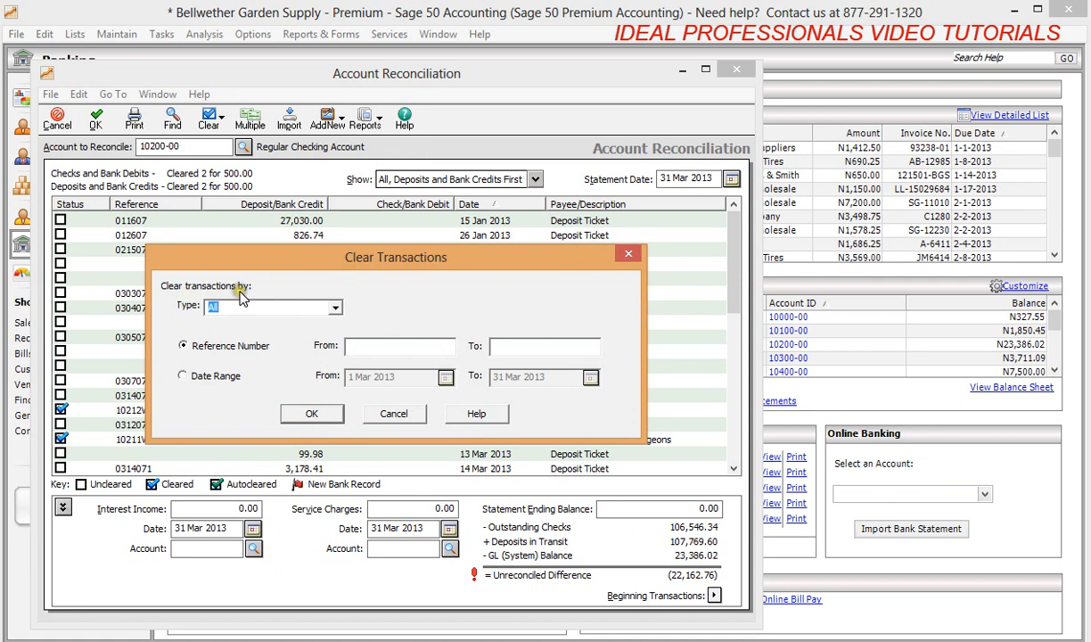
left_click(183, 347)
left_click(182, 377)
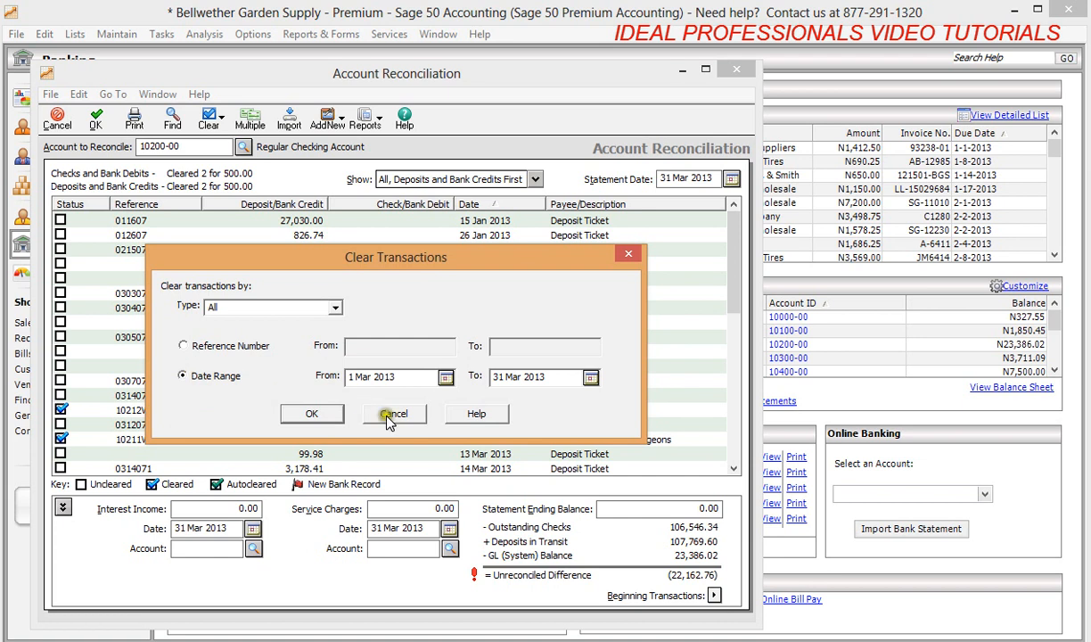
left_click(314, 414)
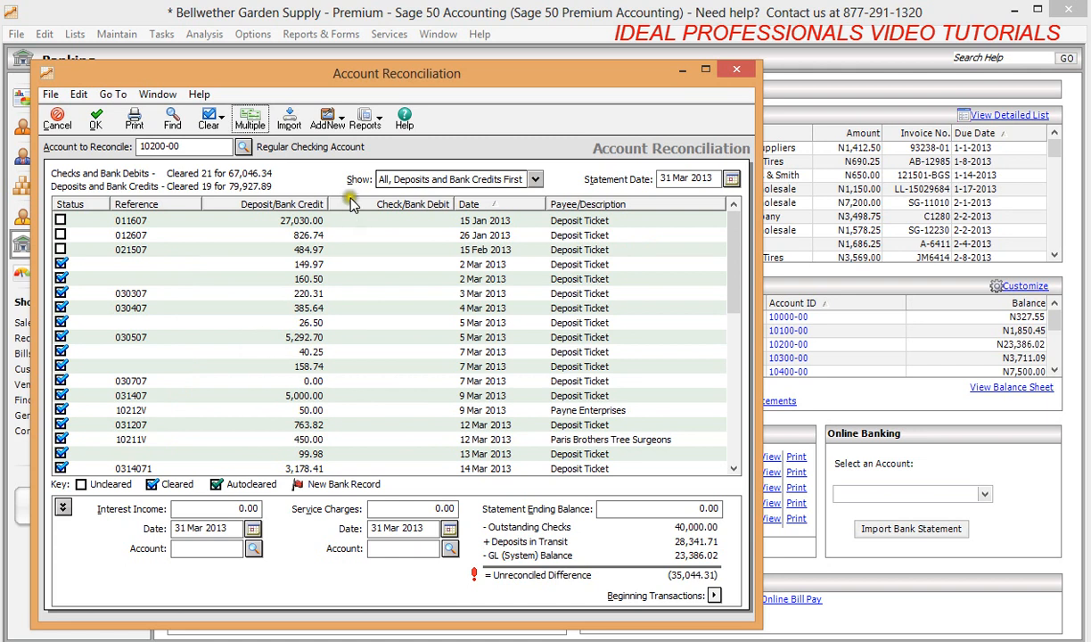
View the kinds of new entries that can be added from the reconciliation, and close it without saving the changes.
left_click(344, 130)
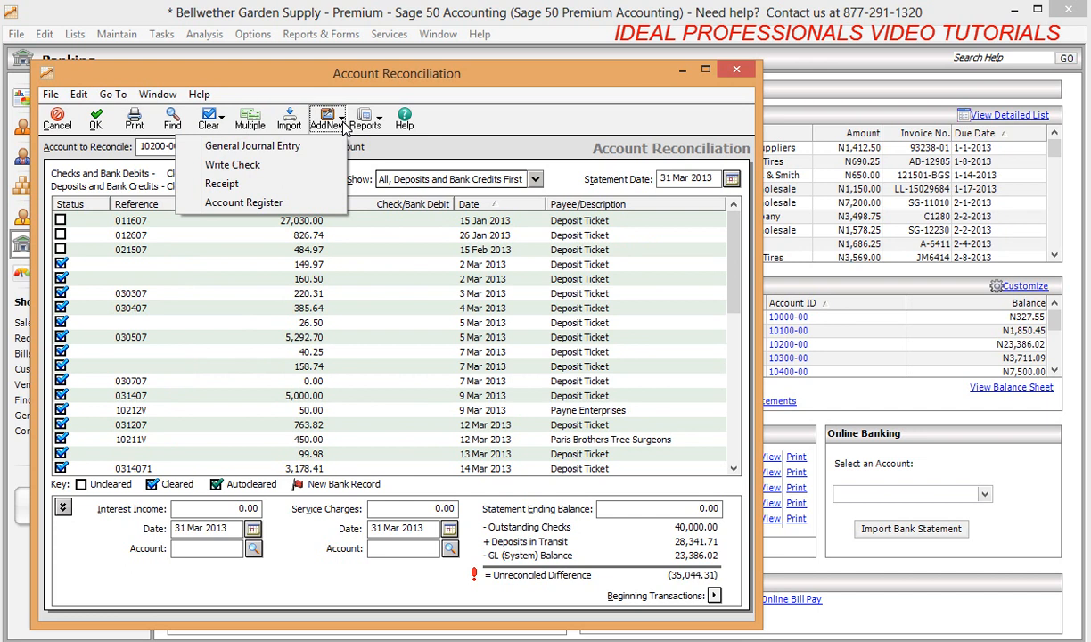
left_click(346, 128)
left_click(739, 69)
left_click(738, 68)
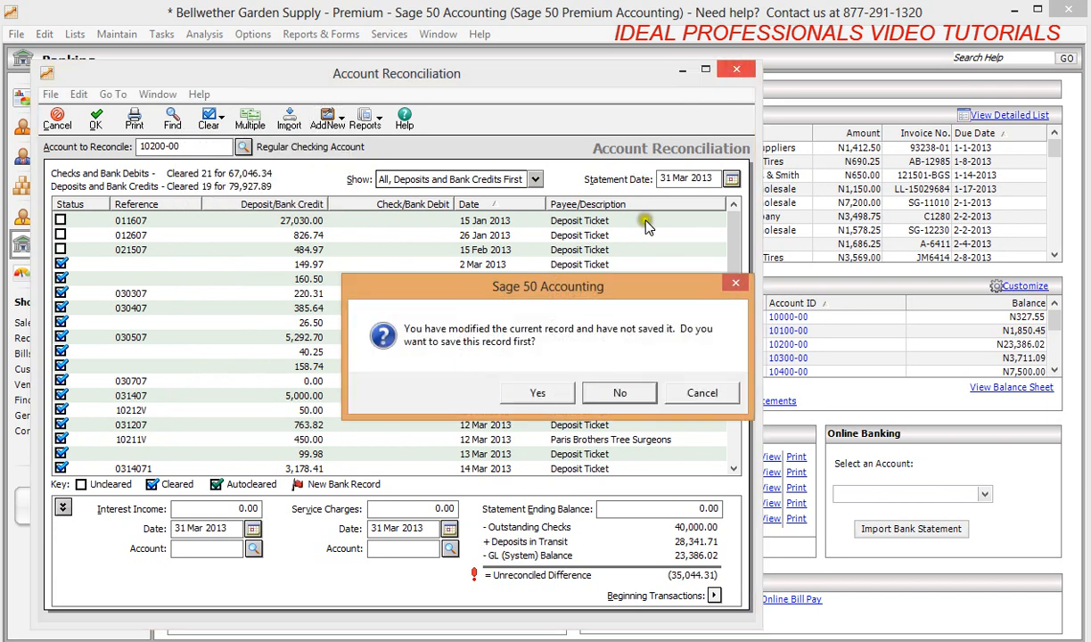
left_click(615, 395)
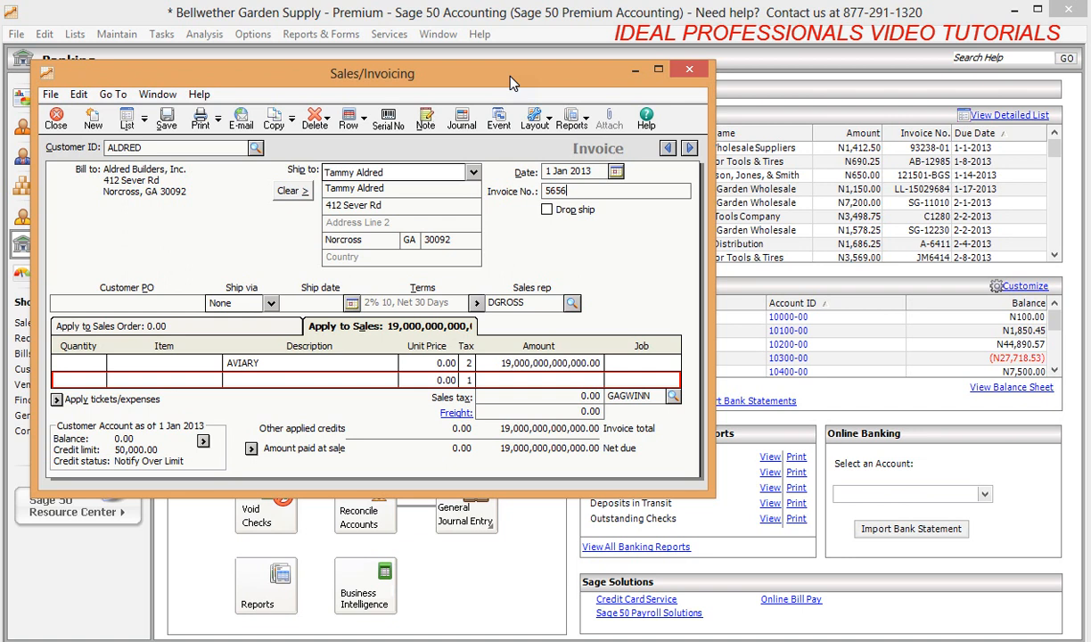
Save the sales invoice for Aldred Builders, Inc. despite exceeding the credit limit, and close the invoicing window.
left_click(594, 193)
left_click(169, 126)
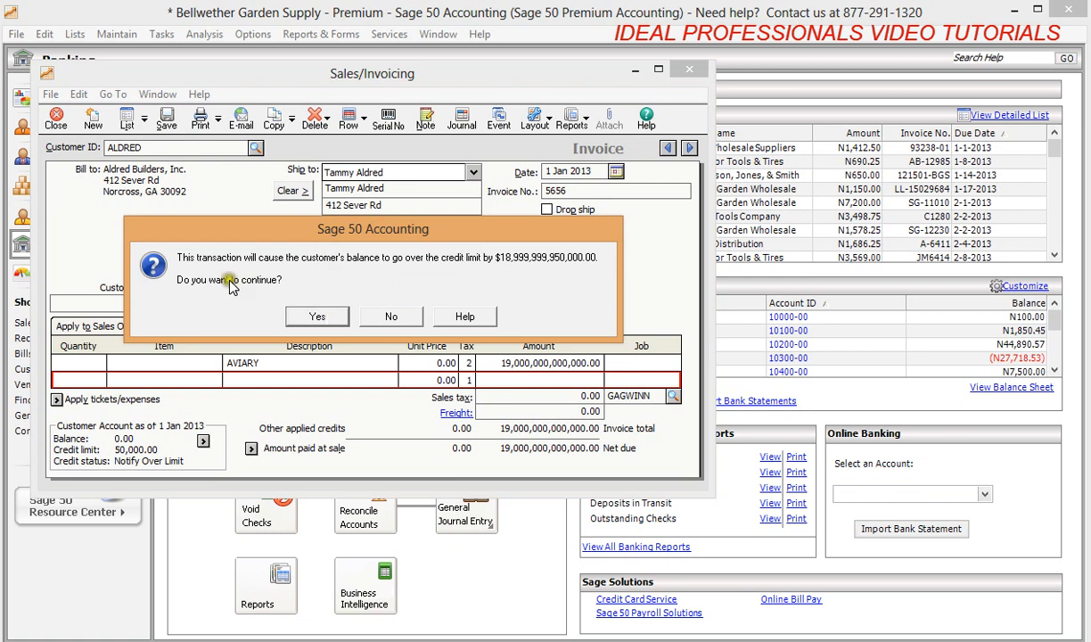
left_click(315, 314)
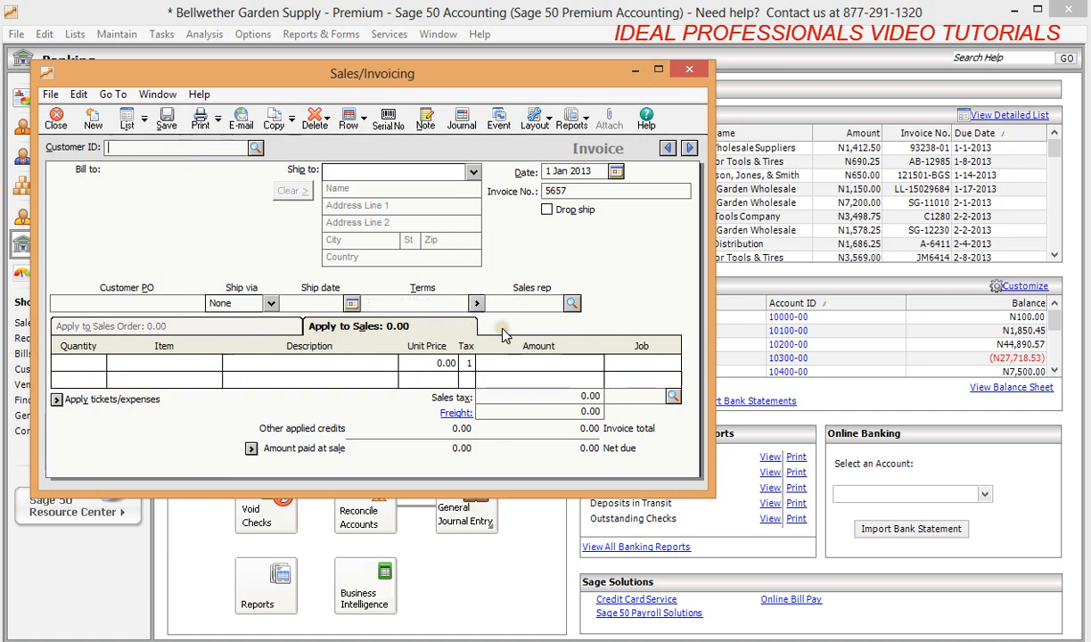
left_click(687, 69)
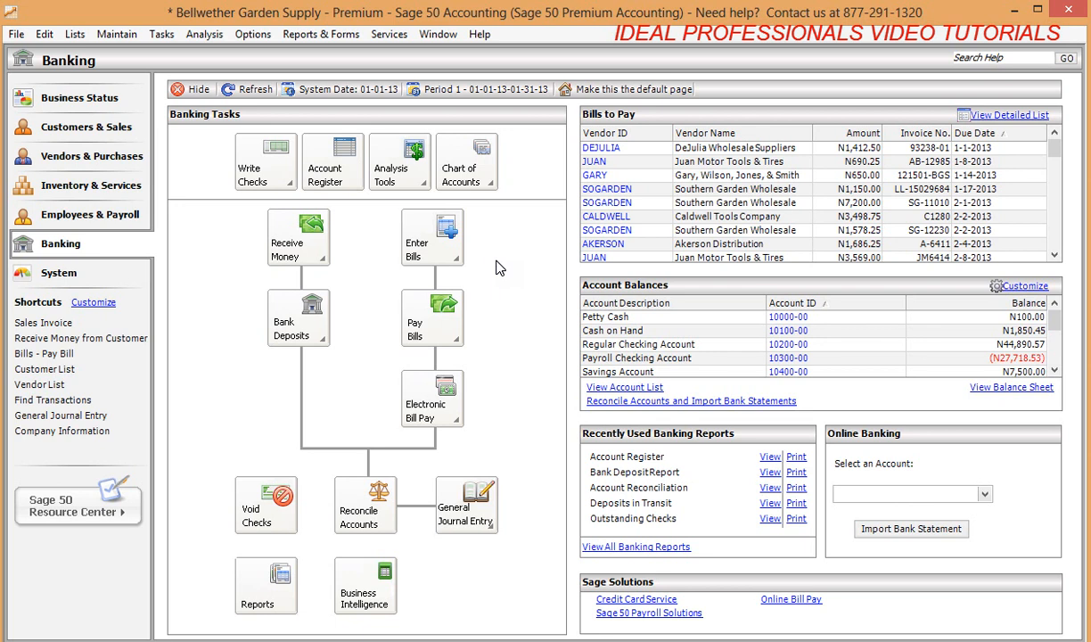
In the check printing defaults, try allowing additional pages of multiple page checks on plain paper, and close without saving.
left_click(117, 34)
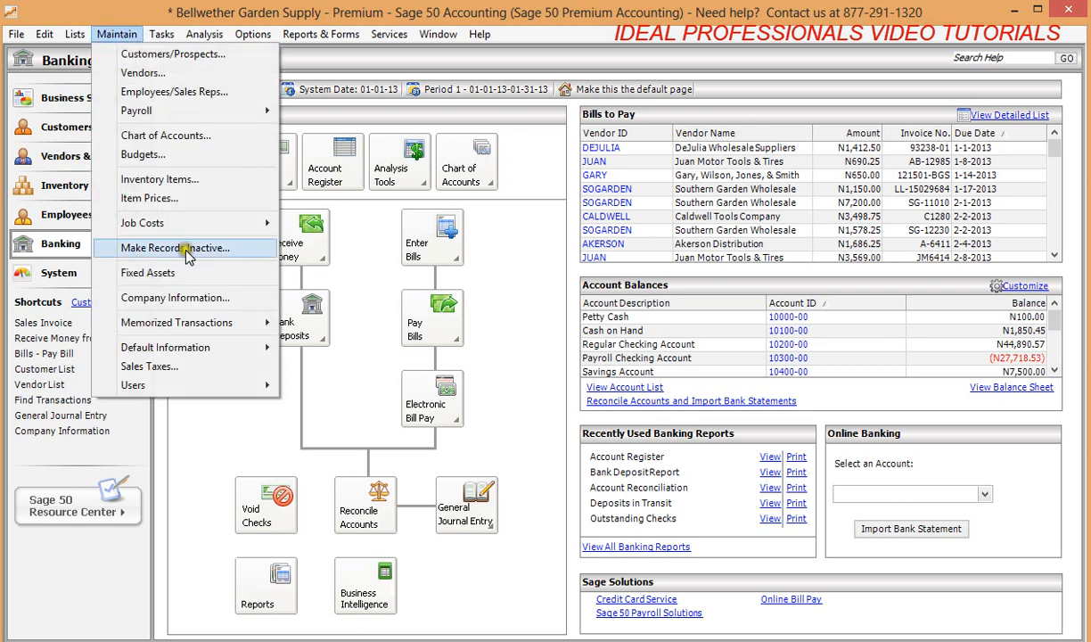
mouse_move(189, 349)
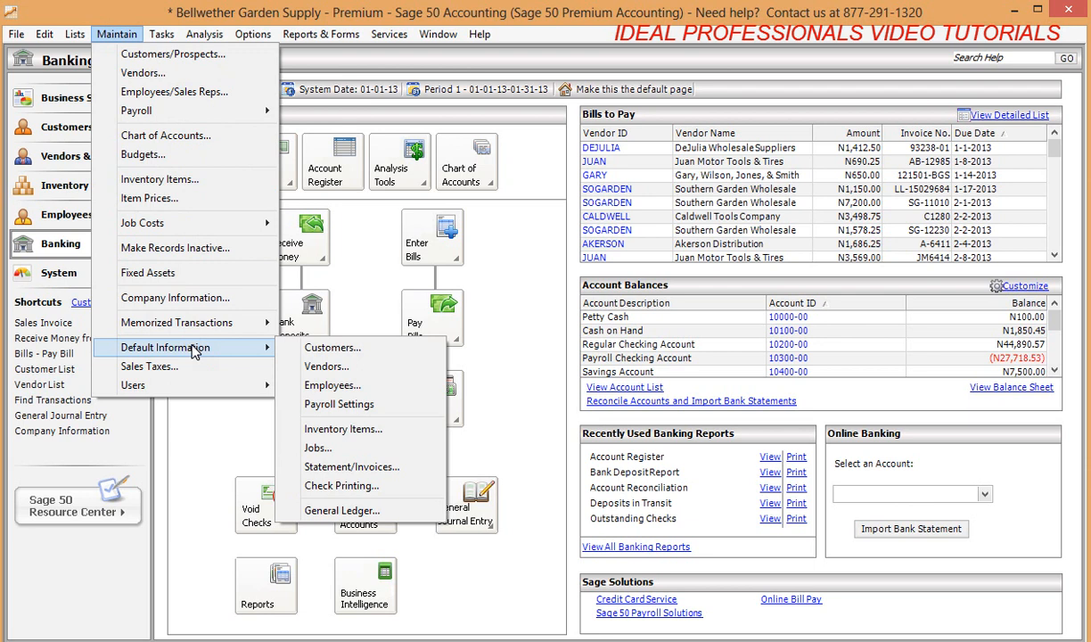
left_click(308, 488)
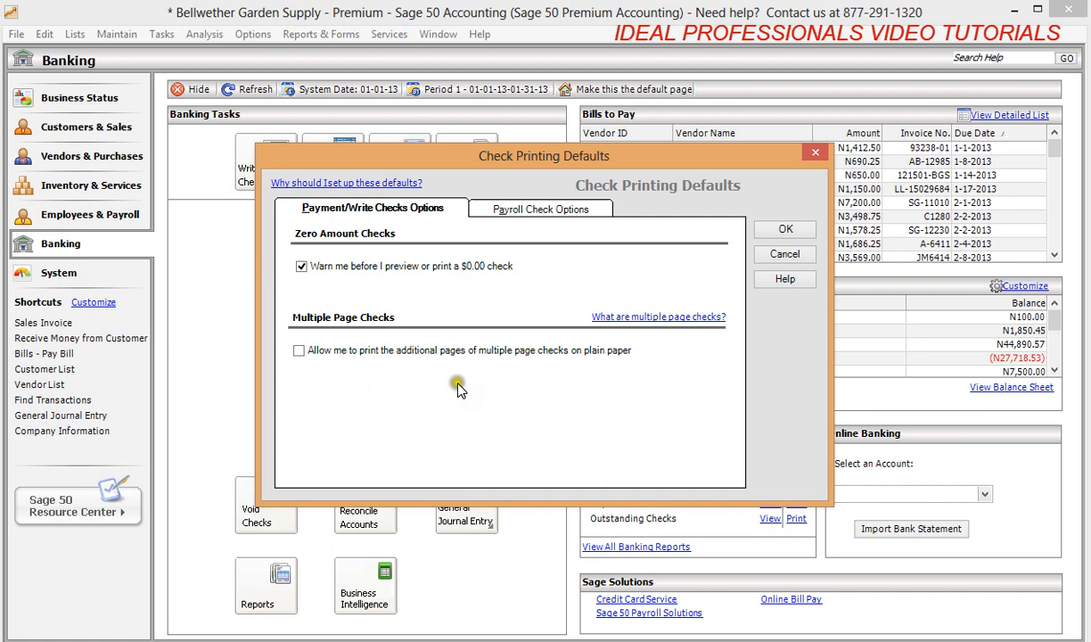
left_click(299, 351)
left_click(814, 153)
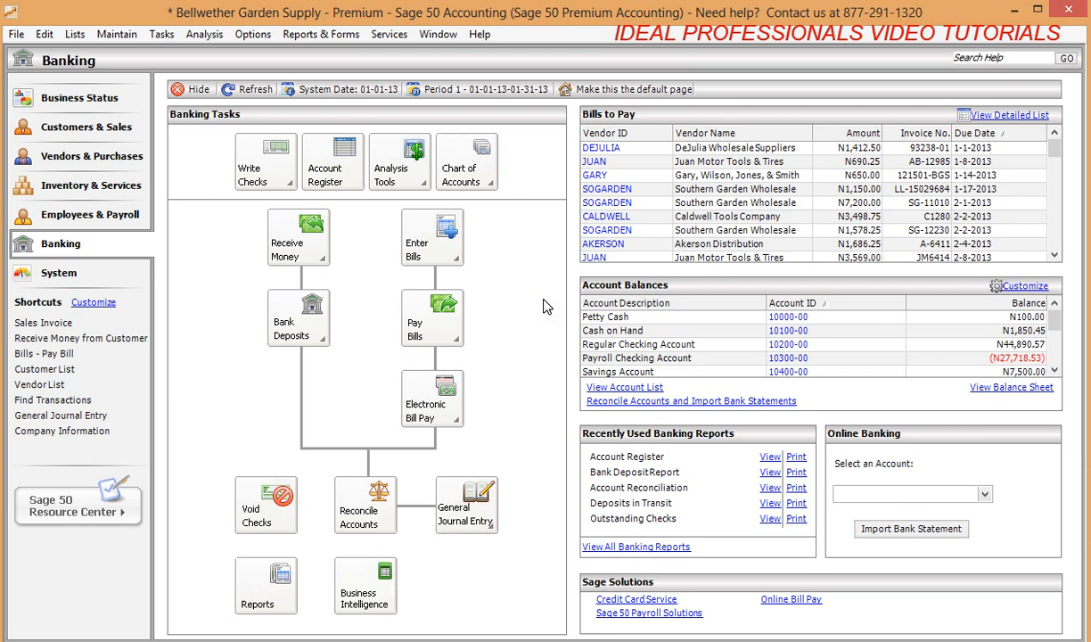
Try marking the Armstrong Landscaping customer record as inactive, revert the setting, and close the record.
left_click(131, 39)
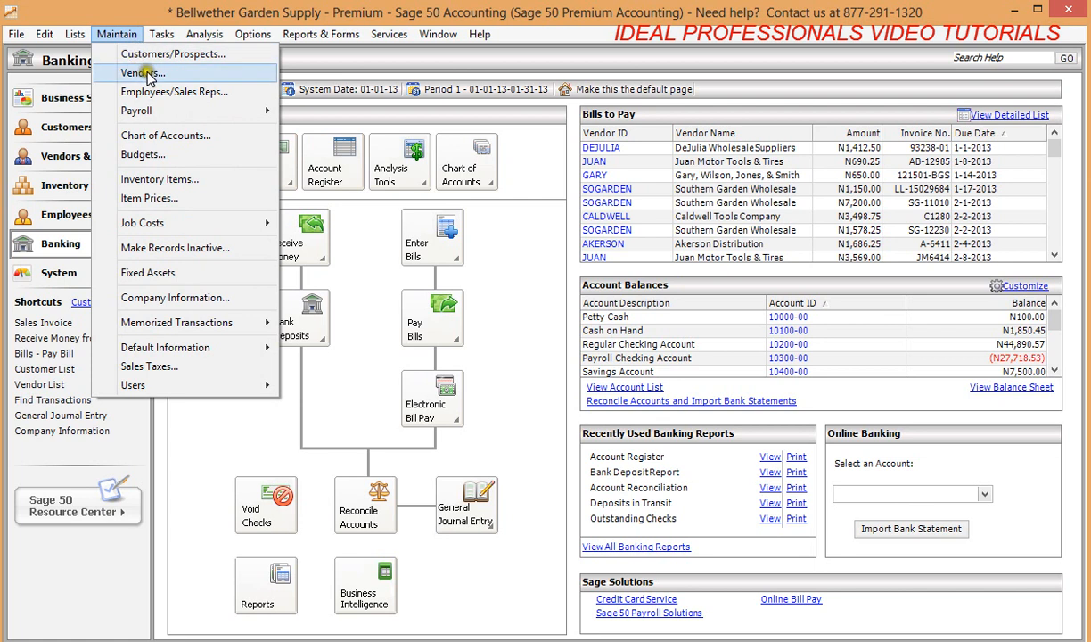
left_click(143, 57)
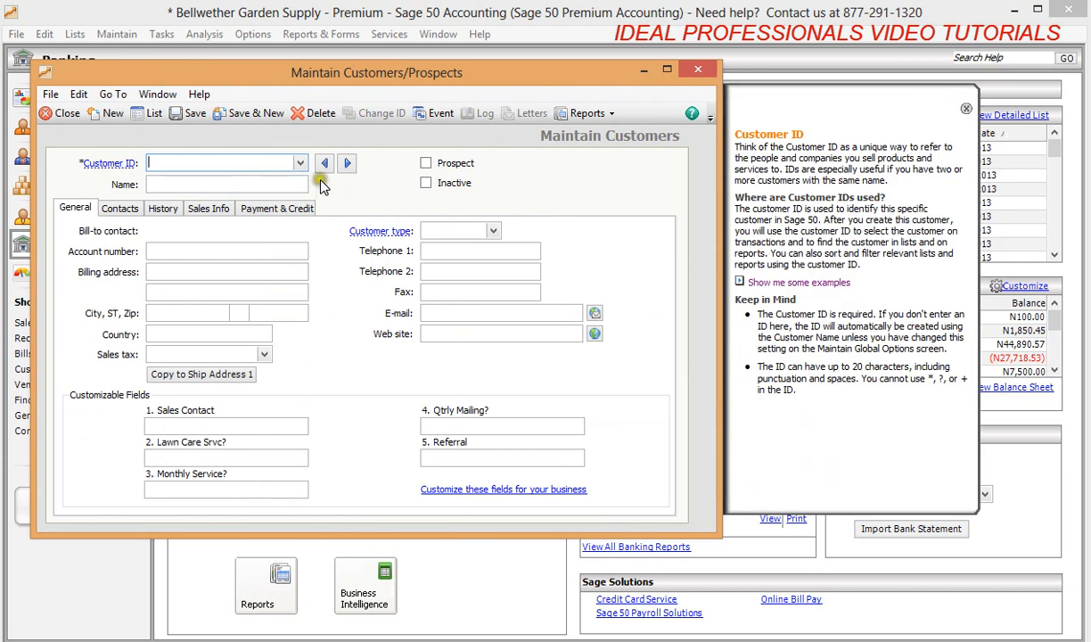
left_click(300, 164)
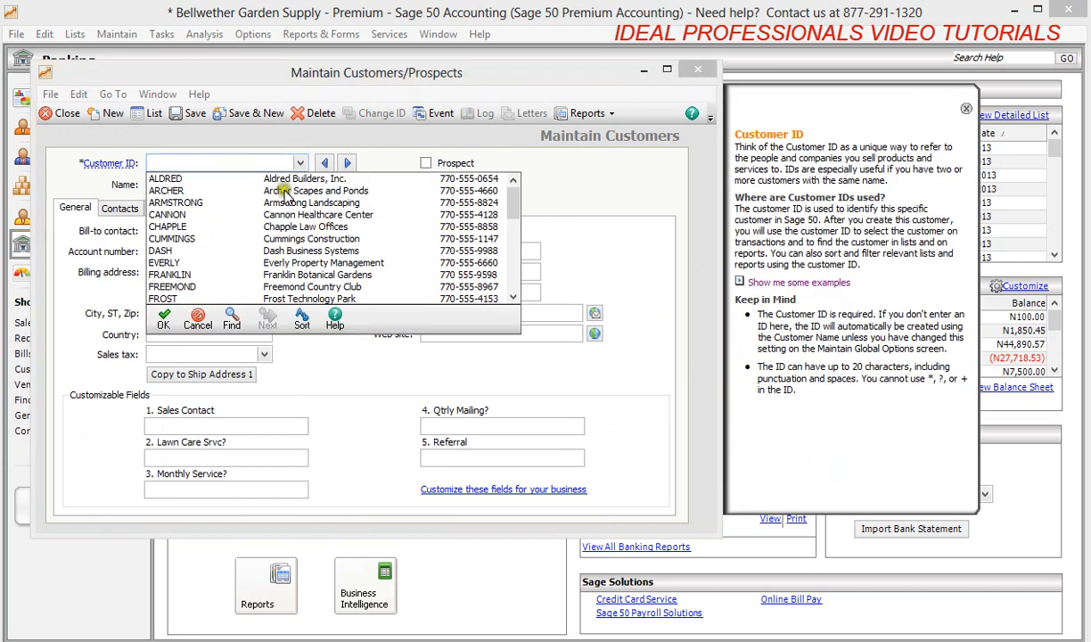
left_click(282, 203)
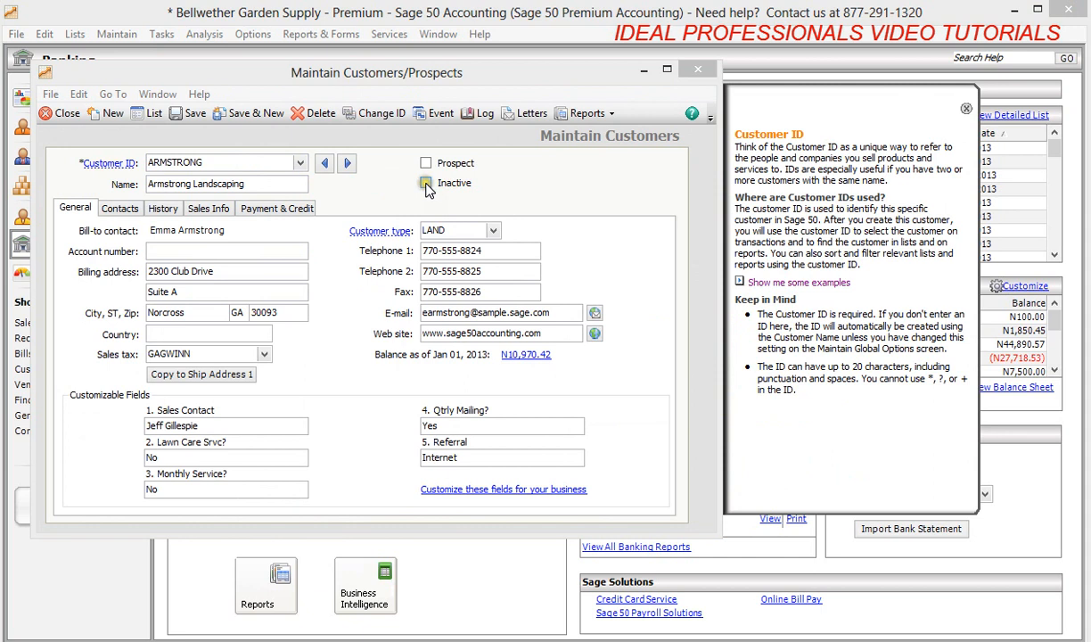
left_click(426, 184)
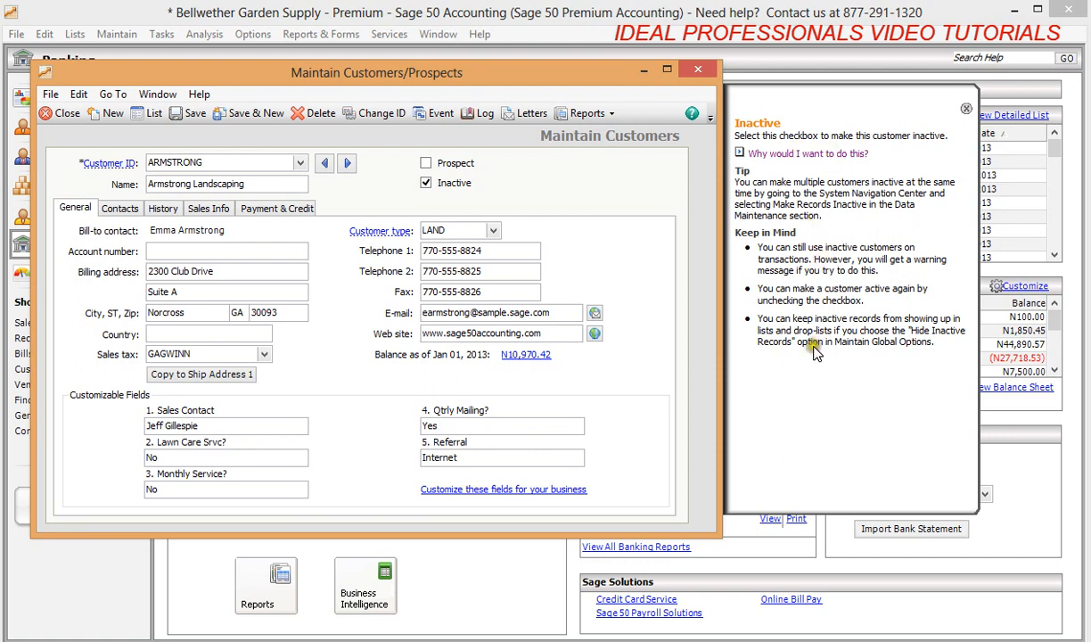
left_click(427, 184)
left_click(701, 70)
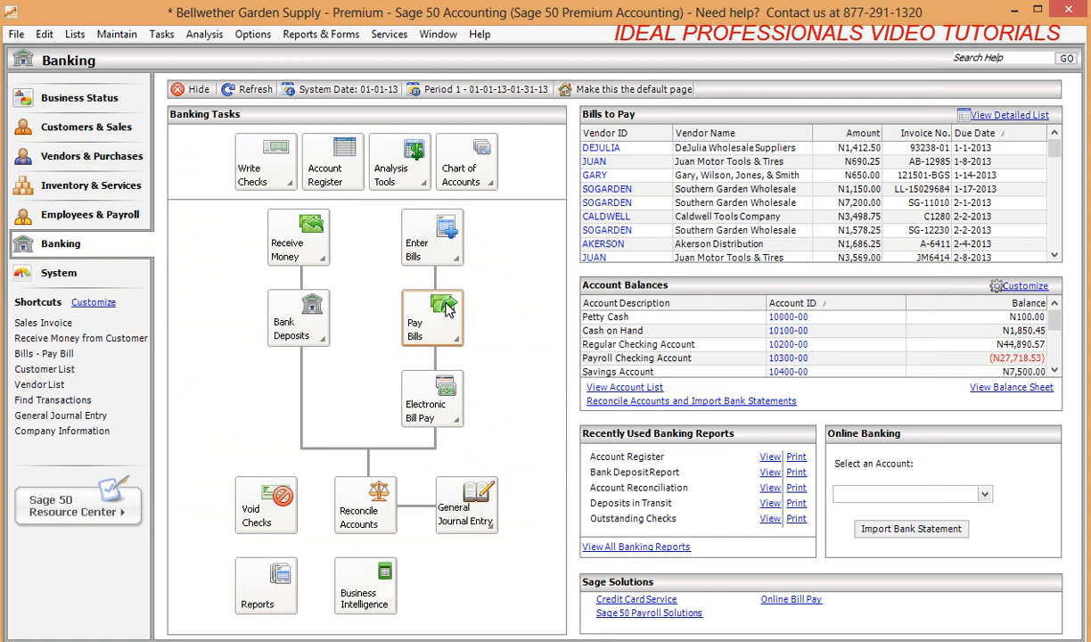
Open the tool for setting multiple records as inactive, with Customer as the type of records.
left_click(125, 41)
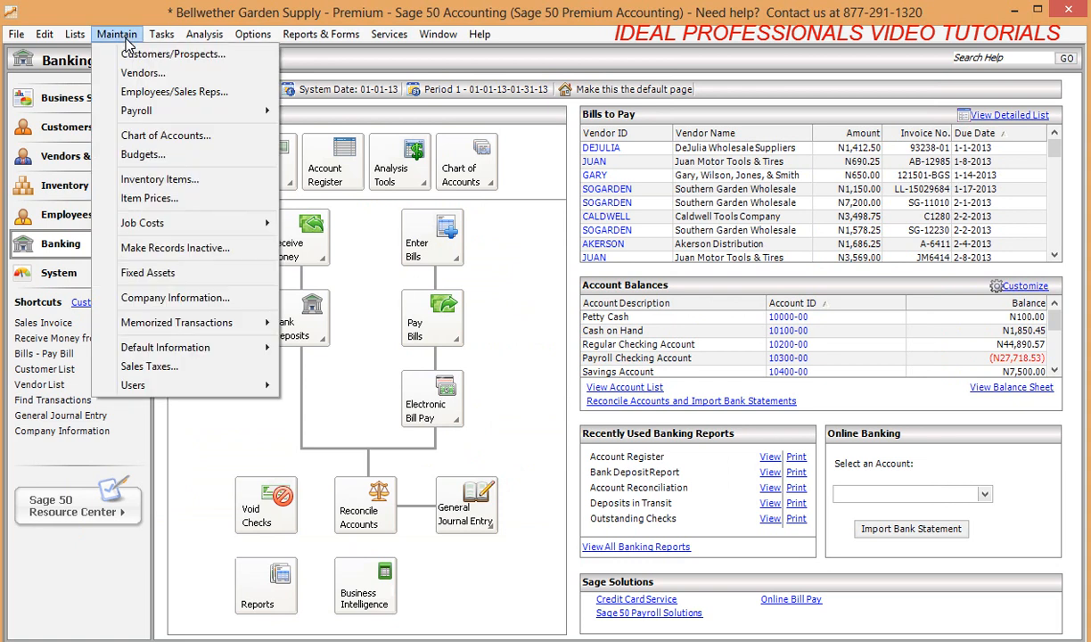
left_click(175, 250)
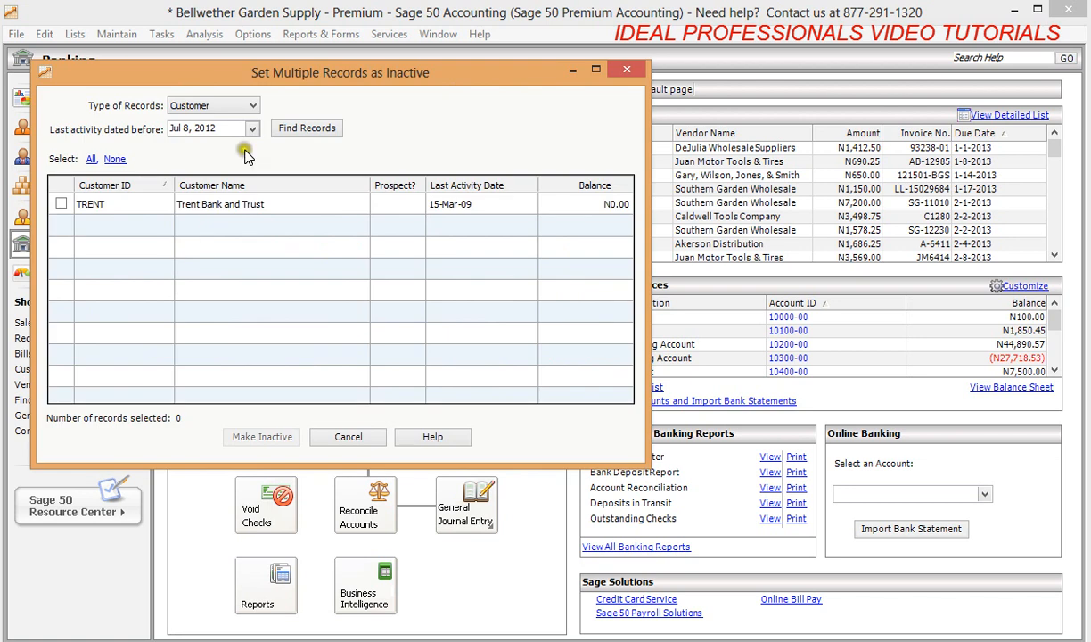
left_click(255, 106)
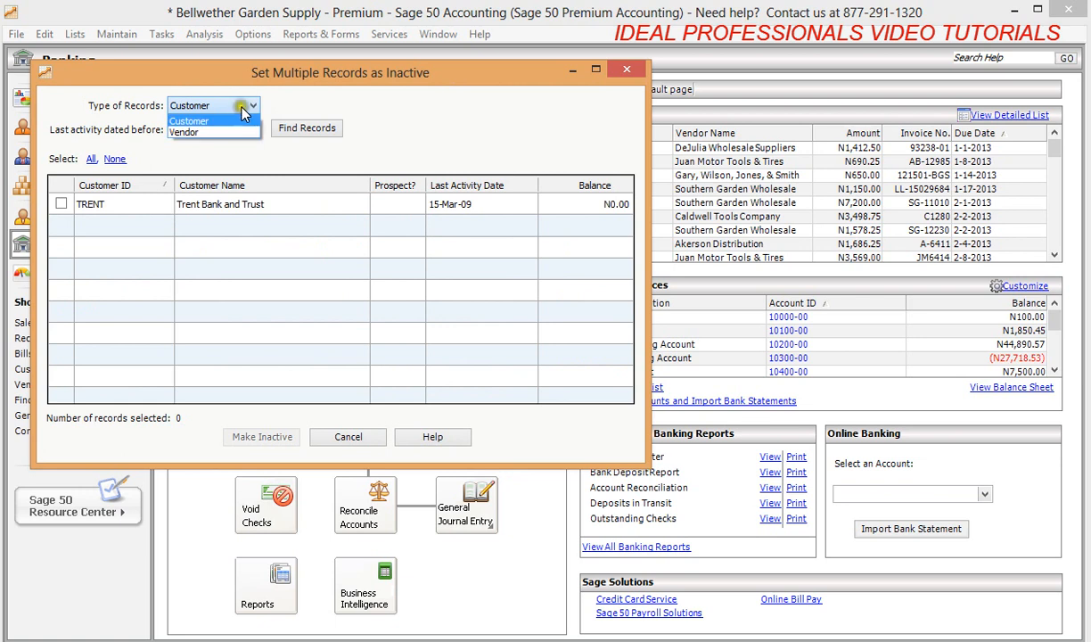
left_click(244, 108)
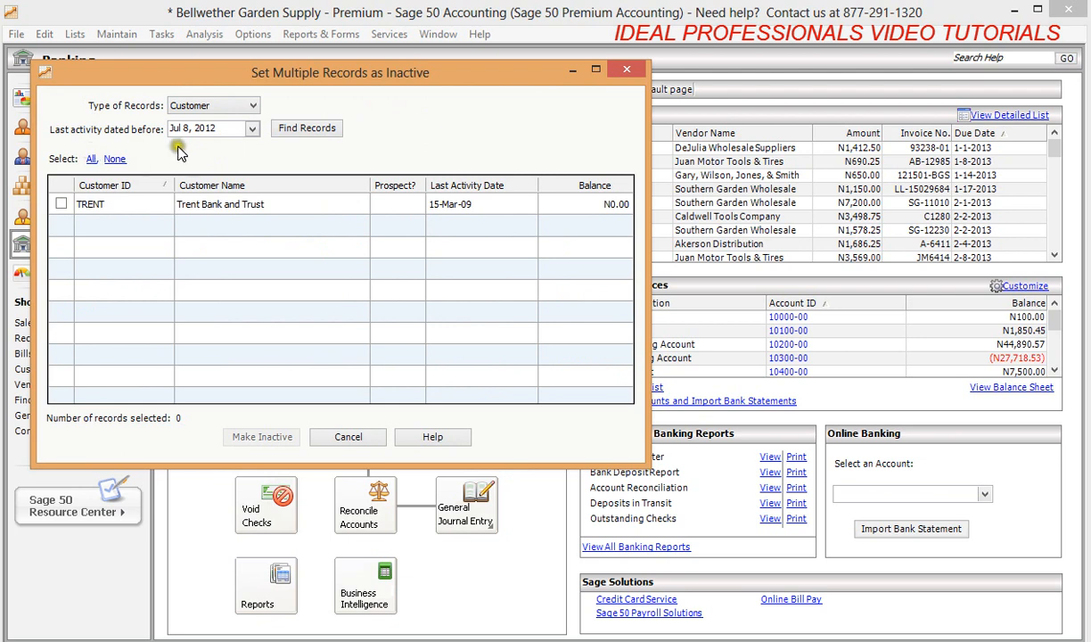
Set the last activity cutoff date to Oct 18, 2012 and find the customer records dated before it.
left_click(253, 131)
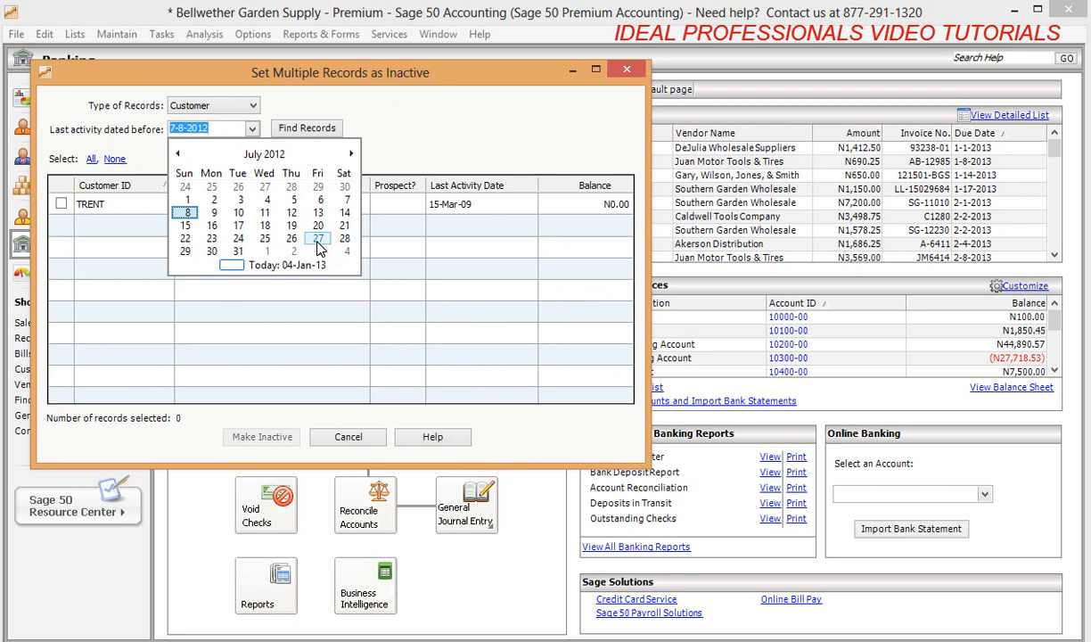
left_click(351, 154)
left_click(351, 154)
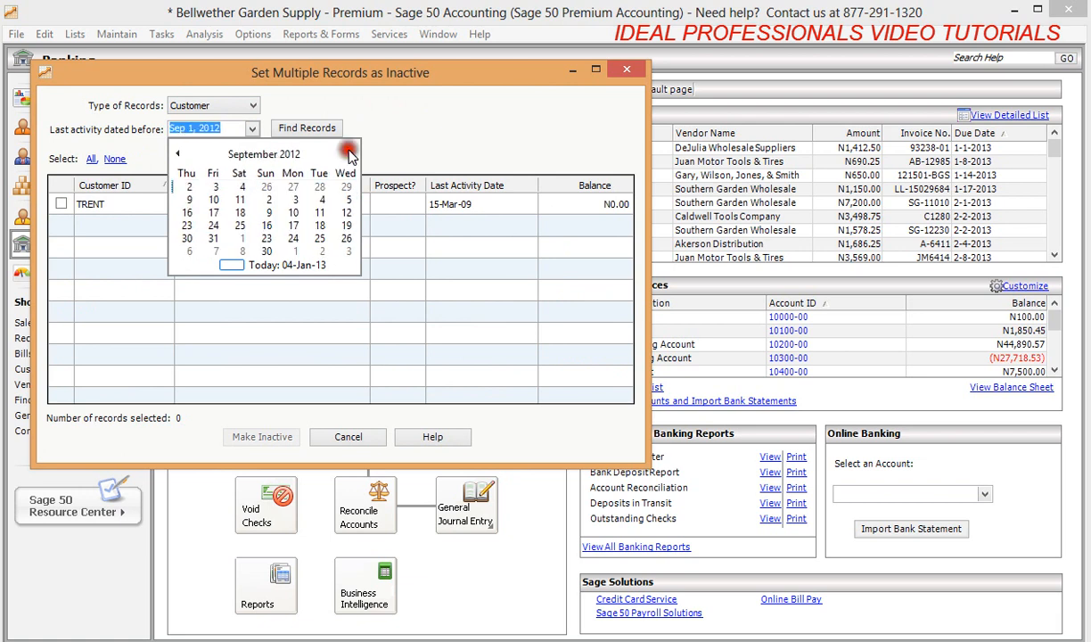
left_click(351, 154)
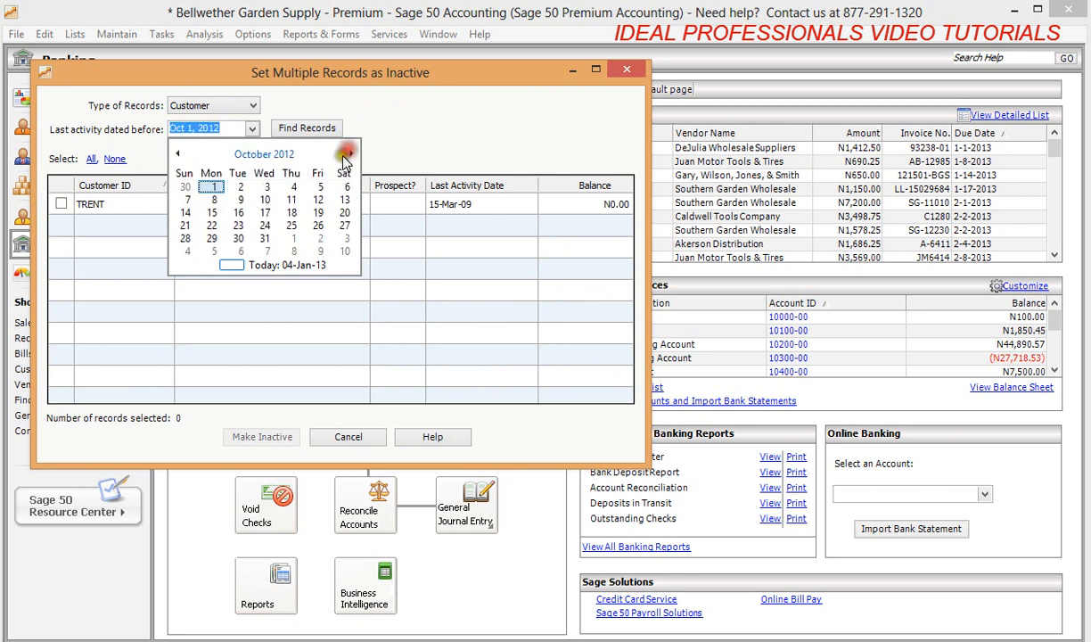
left_click(292, 214)
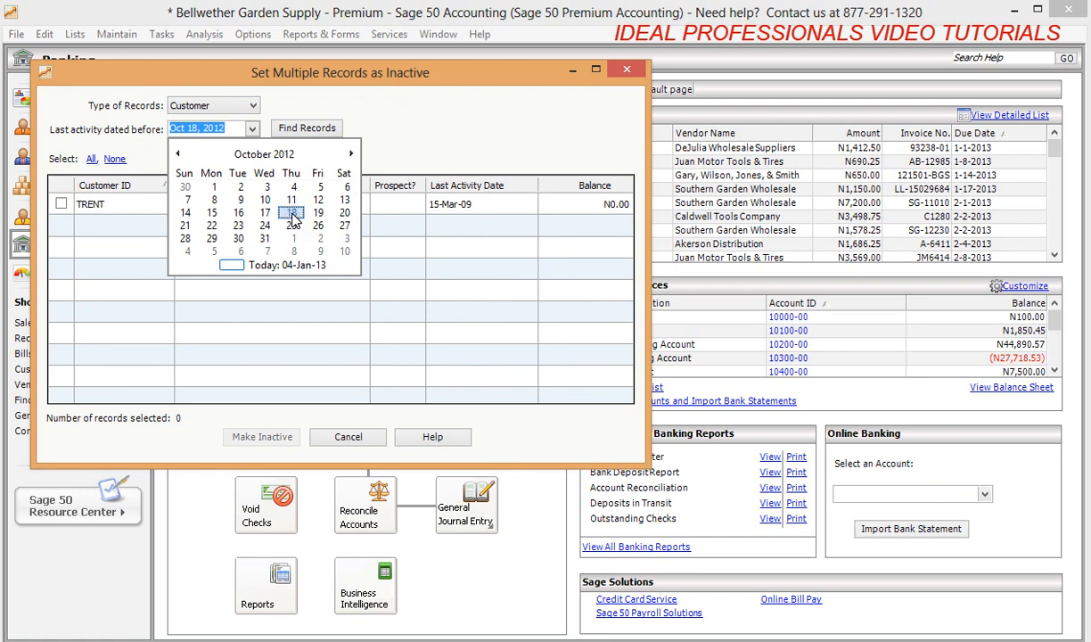
left_click(293, 215)
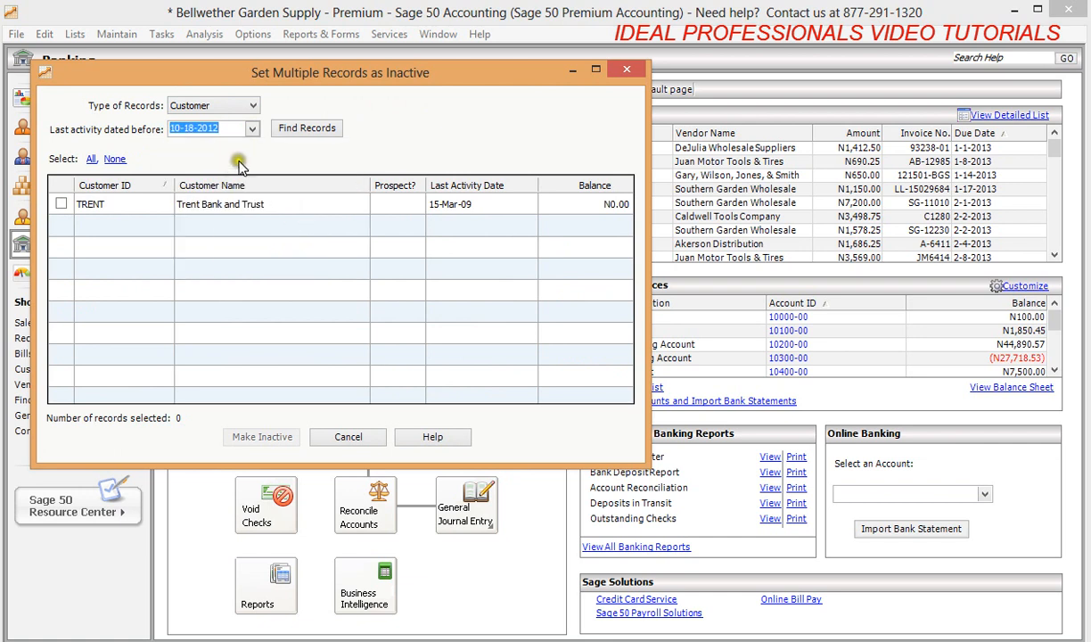
left_click(291, 131)
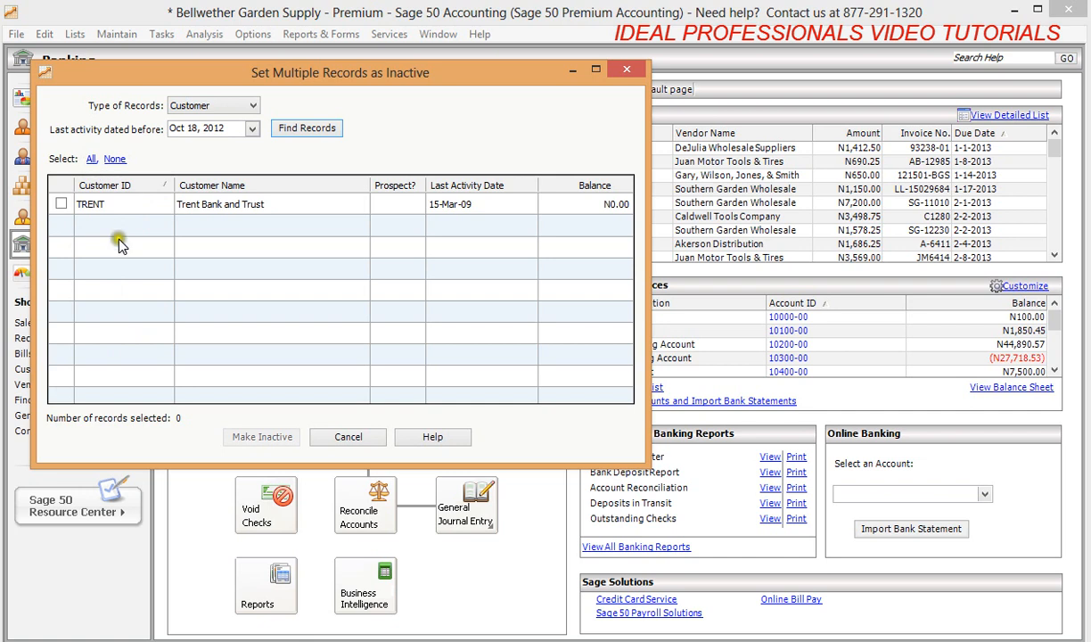
Try selecting the Trent Bank and Trust customer record for inactivation, and clear the selection.
left_click(61, 204)
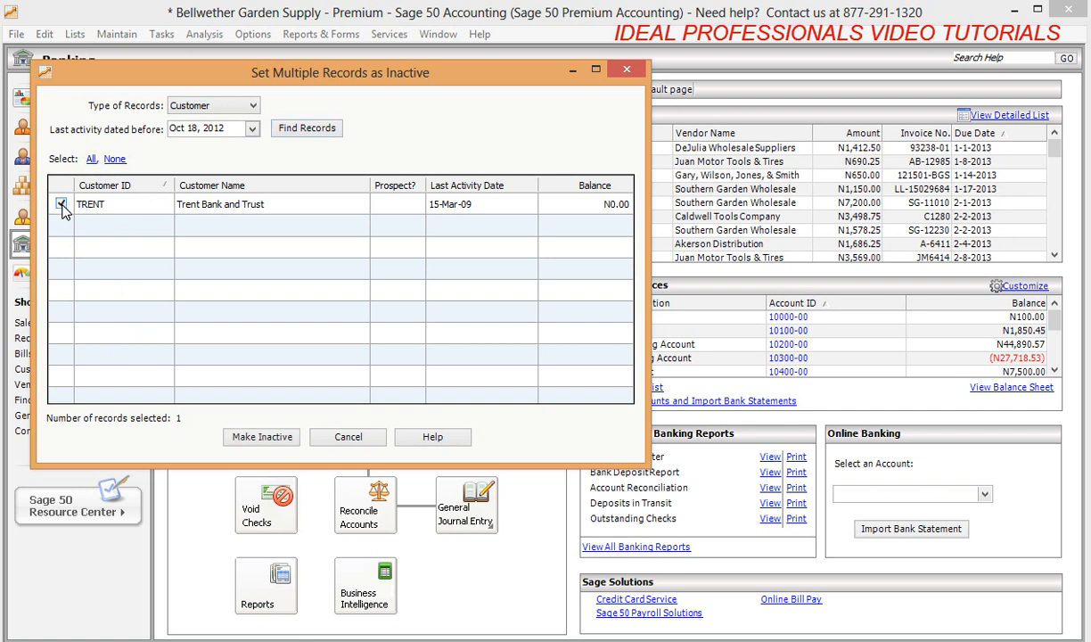
left_click(260, 437)
left_click(61, 204)
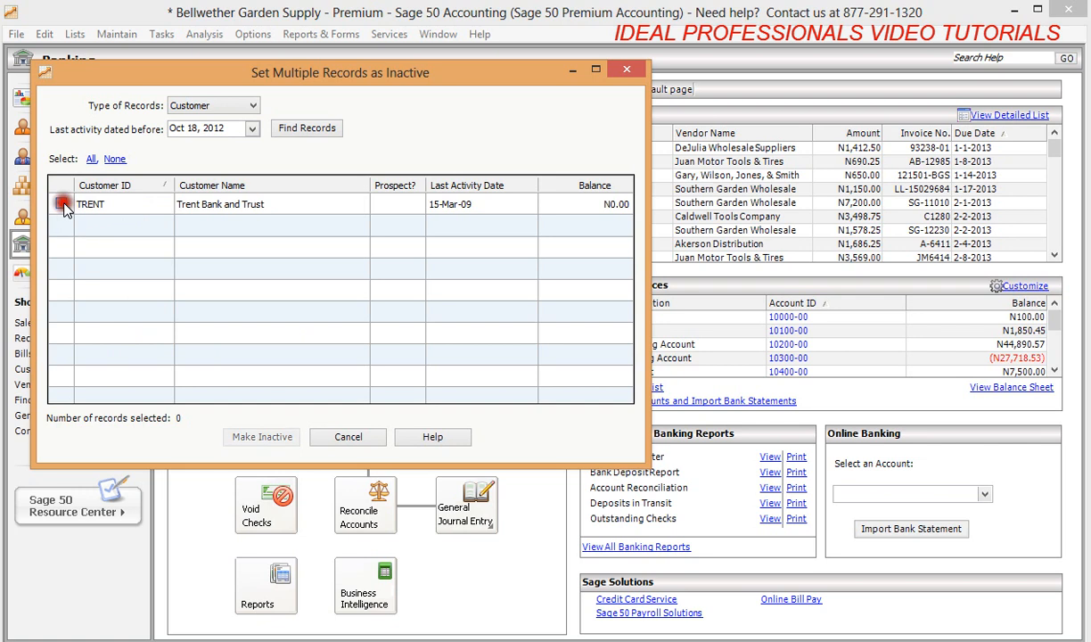
Switch the type of records to Vendor and select all the listed vendor records.
left_click(252, 105)
left_click(244, 132)
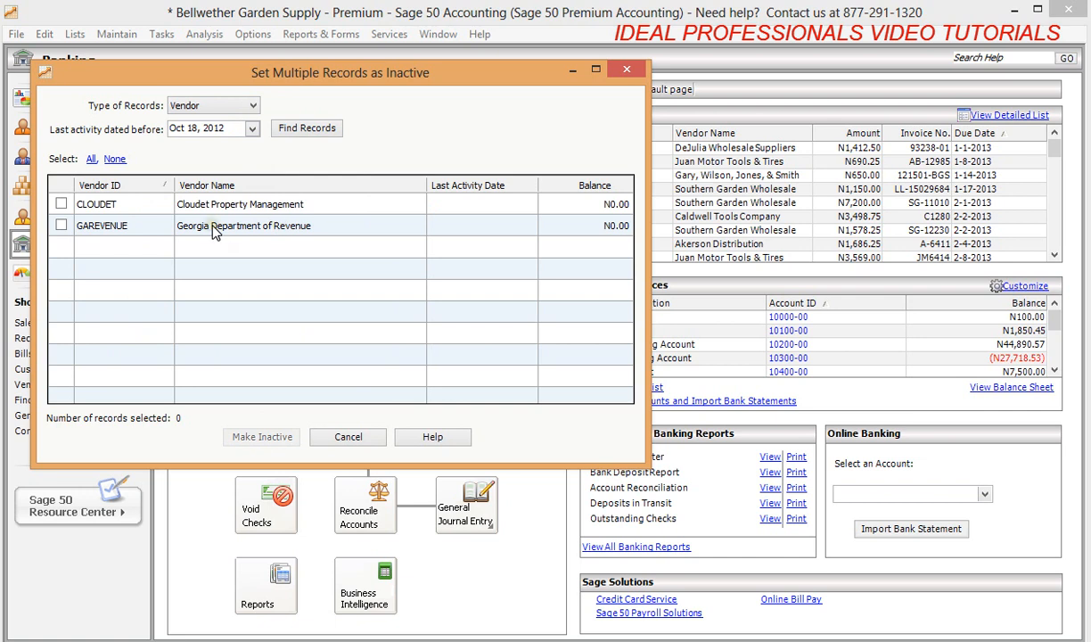
left_click(264, 206)
left_click(309, 203)
left_click(308, 202)
left_click(284, 208)
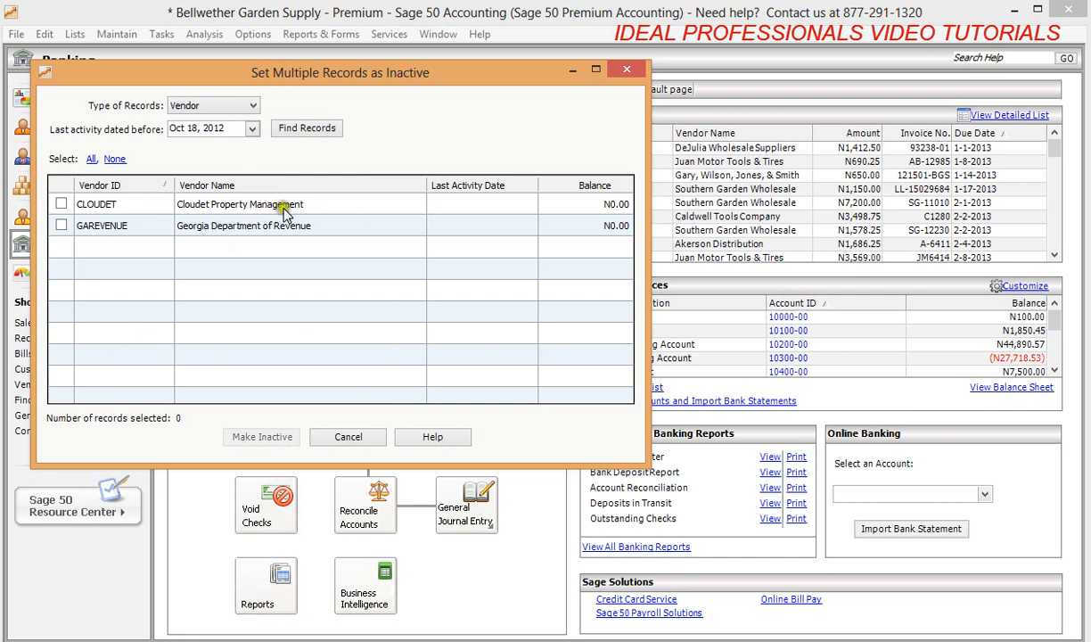
left_click(92, 161)
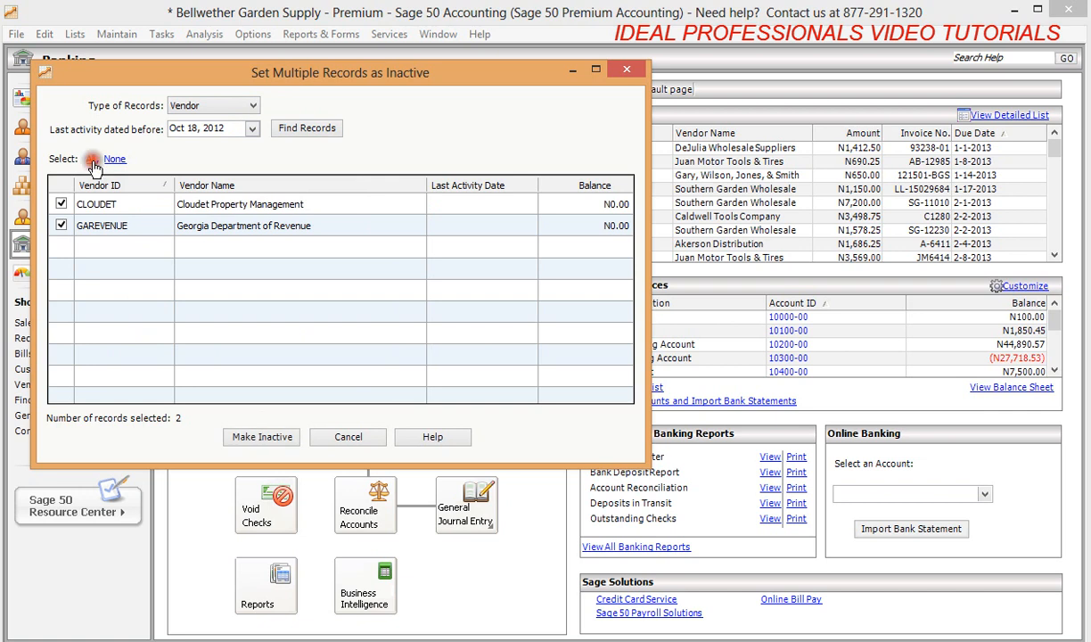